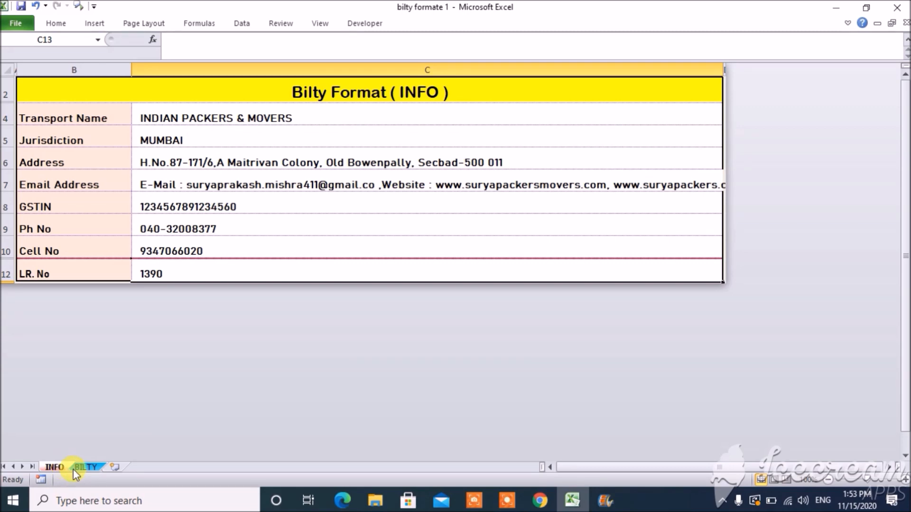
Open the BILTY sheet and examine each page of the consignment note in print preview.
left_click(84, 467)
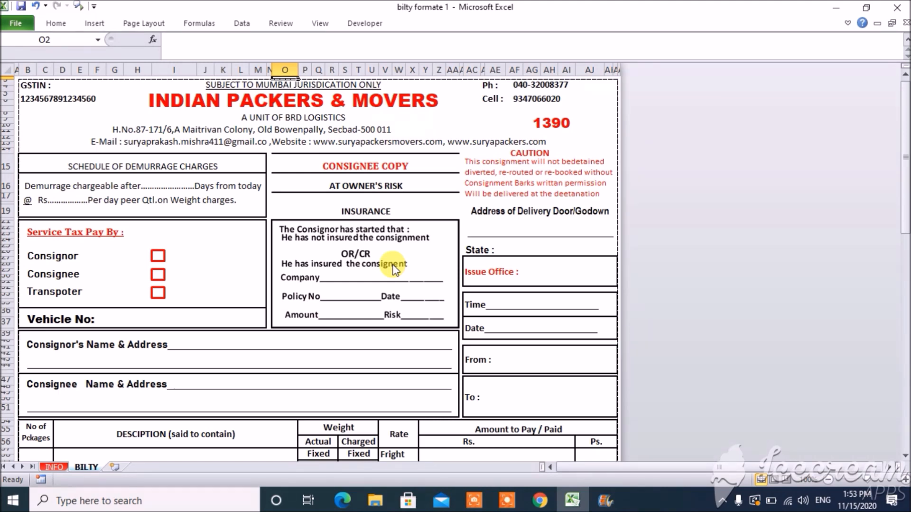
key("ctrl+p")
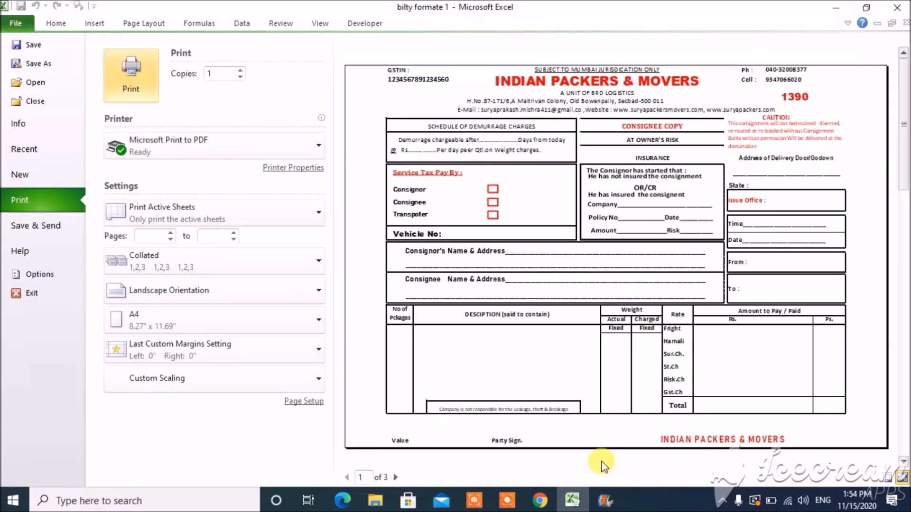
left_click(397, 478)
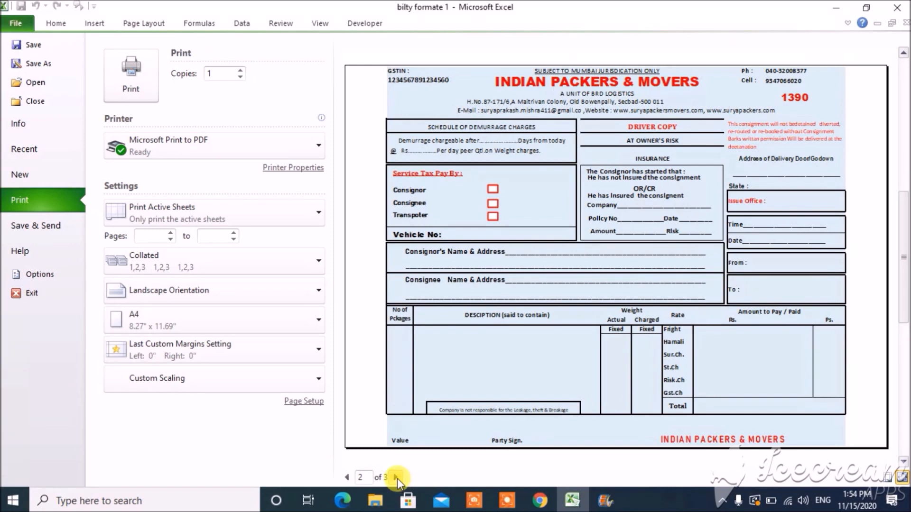
left_click(395, 477)
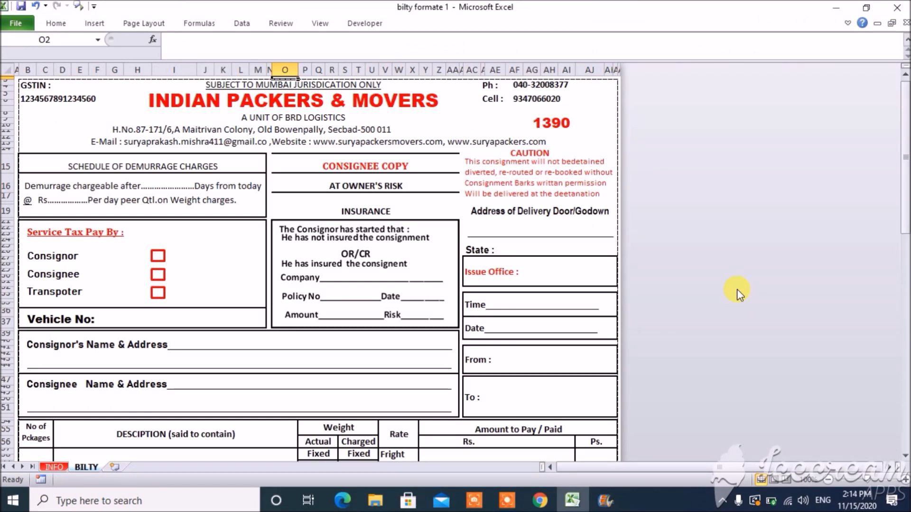
Look over the INFO sheet, then examine the bilty copies down the BILTY sheet.
left_click(54, 467)
left_click(83, 467)
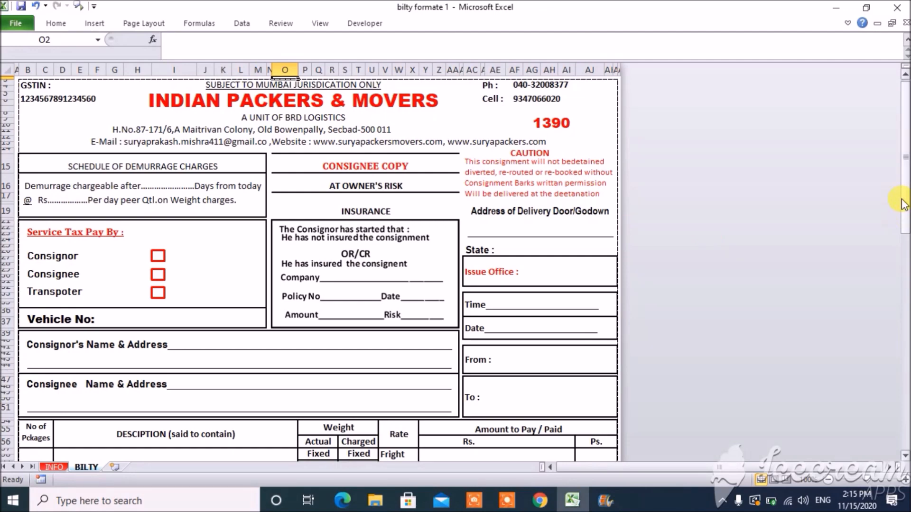
left_click_drag(902, 204, 906, 147)
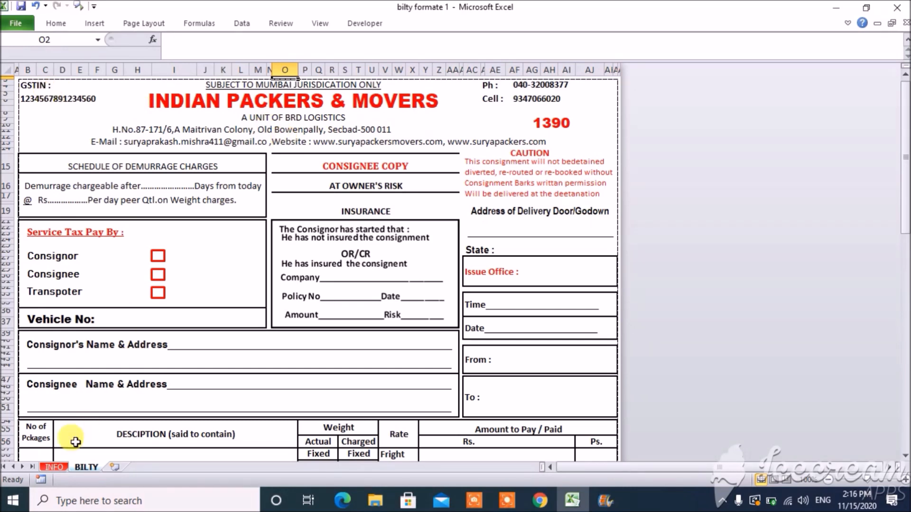
On the INFO sheet, change the transport name to "Surya PACKERS & MOVERS" and the jurisdiction to "Jaipur".
left_click(56, 466)
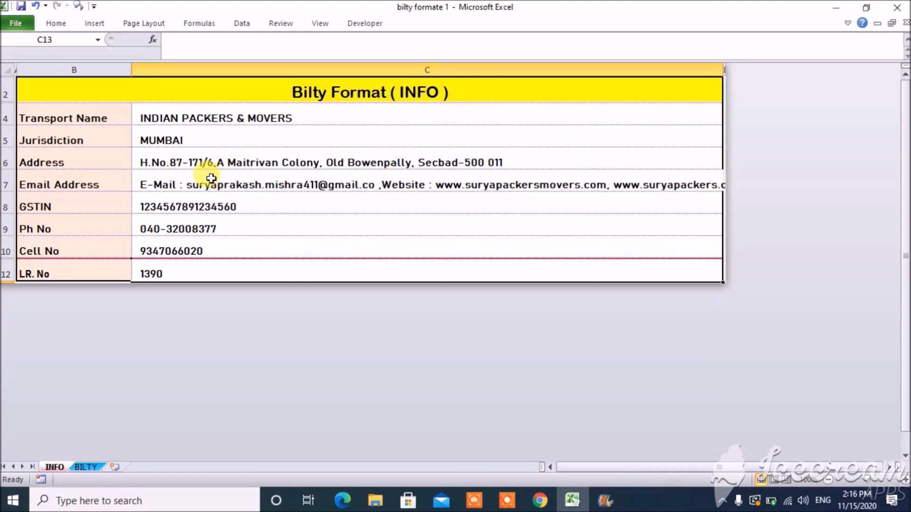
left_click(300, 115)
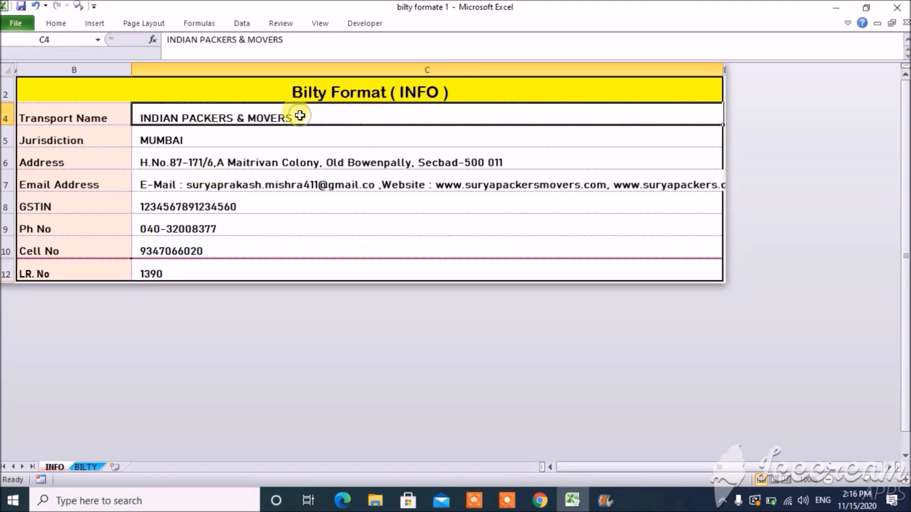
left_click(199, 39)
key("BackSpace")
key("BackSpace")
key("BackSpace")
key("BackSpace")
key("BackSpace")
key("BackSpace")
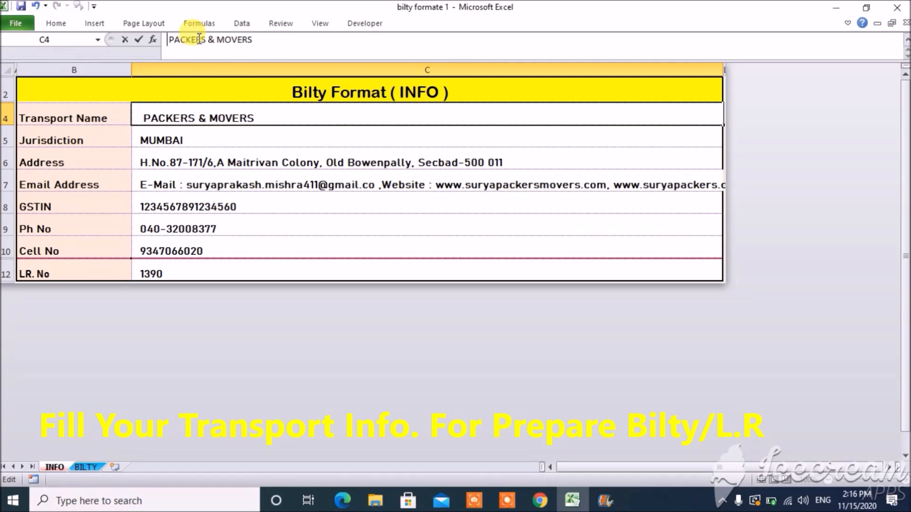
type("Surya")
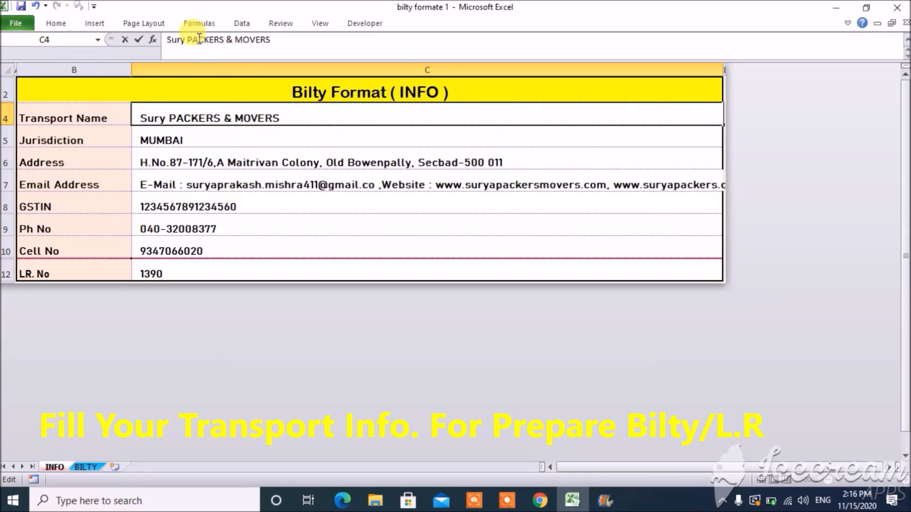
key("Return")
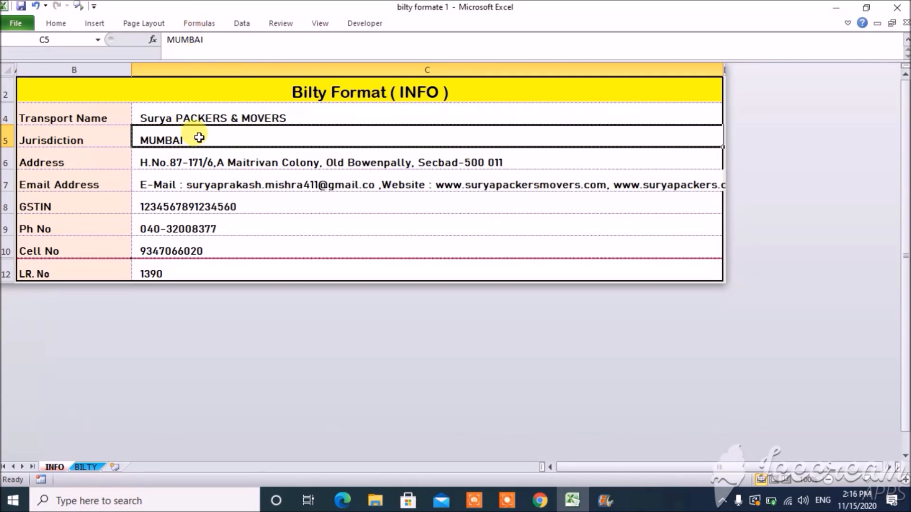
type("Jaipur")
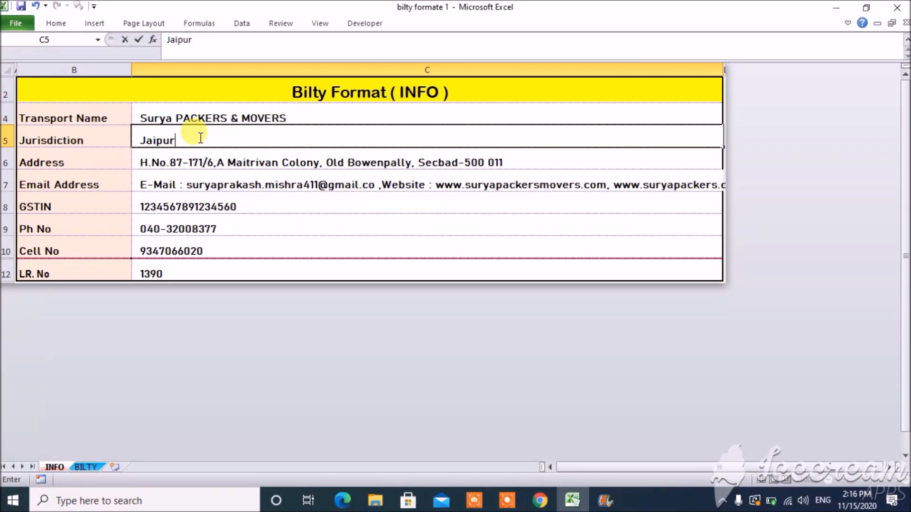
key("Return")
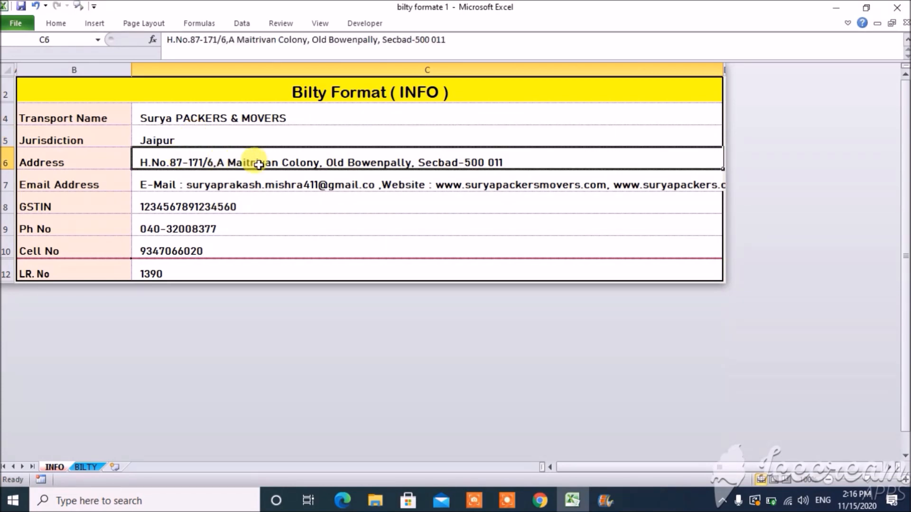
Check the email, GSTIN and phone entries on the INFO sheet, and set the LR. No to 1391.
left_click(250, 182)
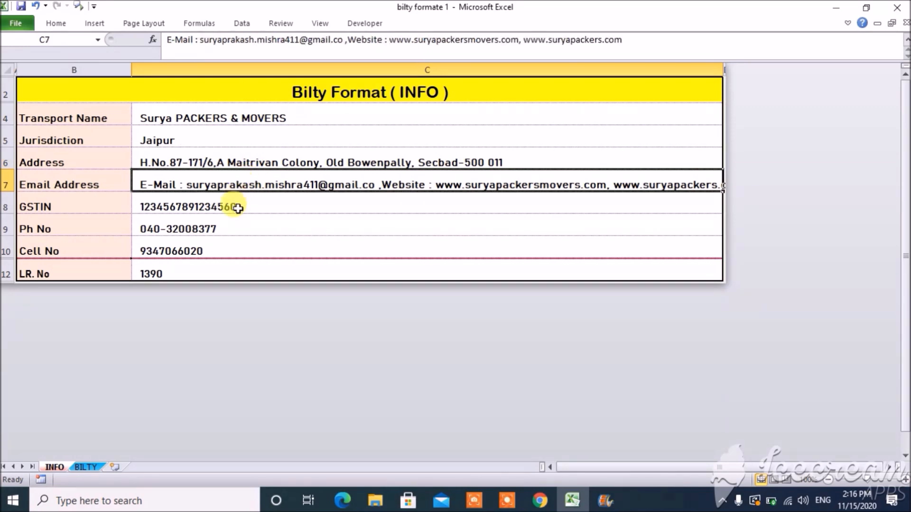
left_click(269, 201)
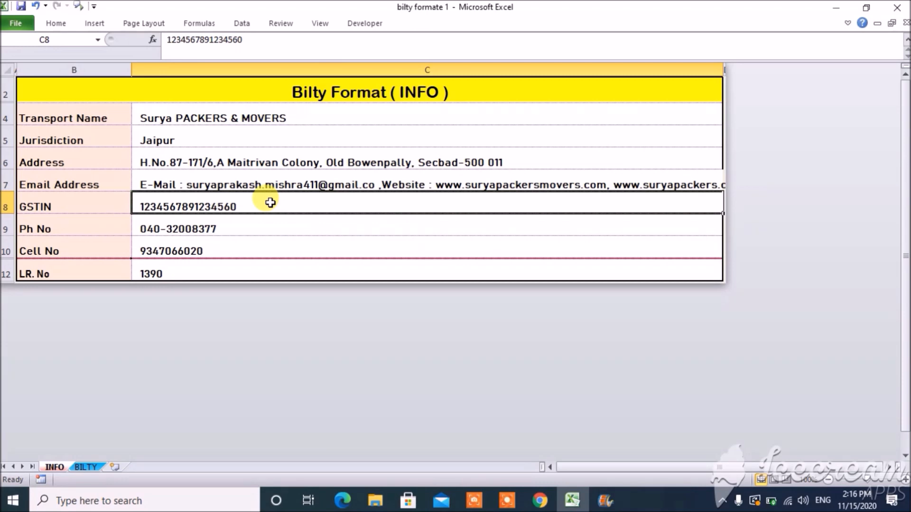
left_click(239, 225)
left_click(231, 243)
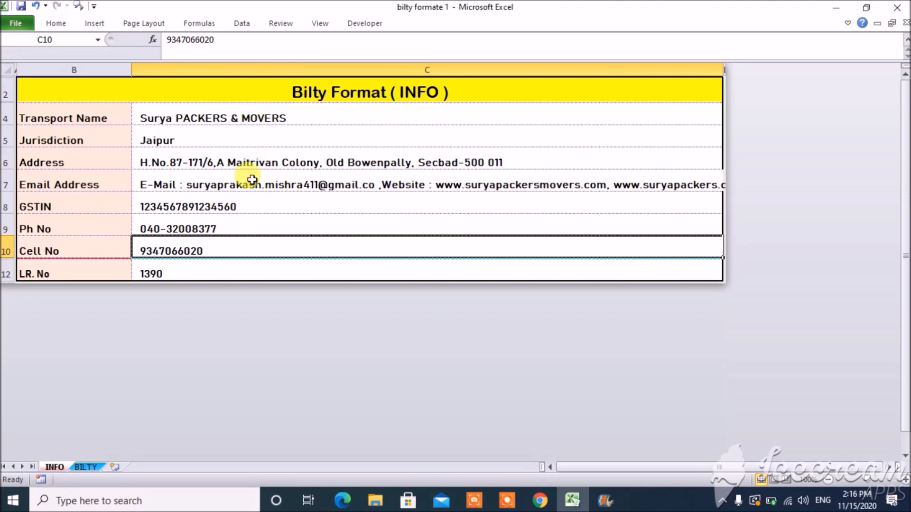
left_click(299, 271)
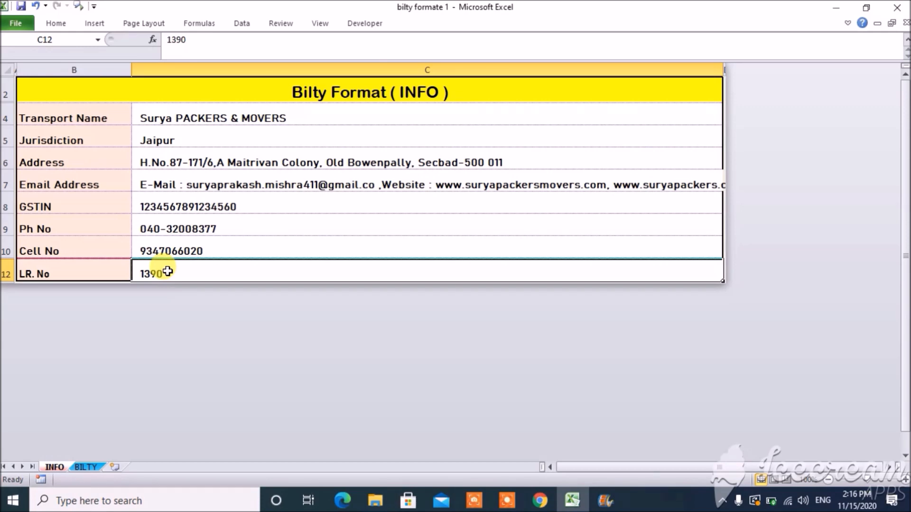
type("1391")
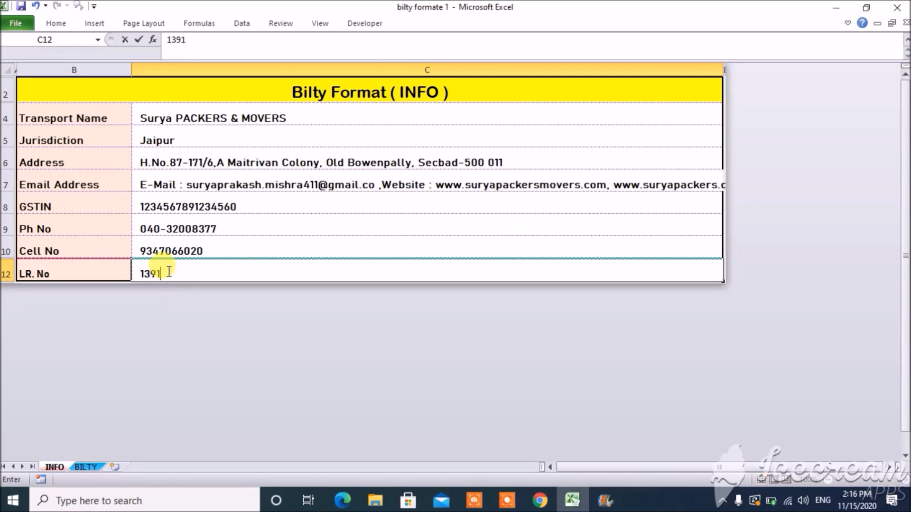
key("Return")
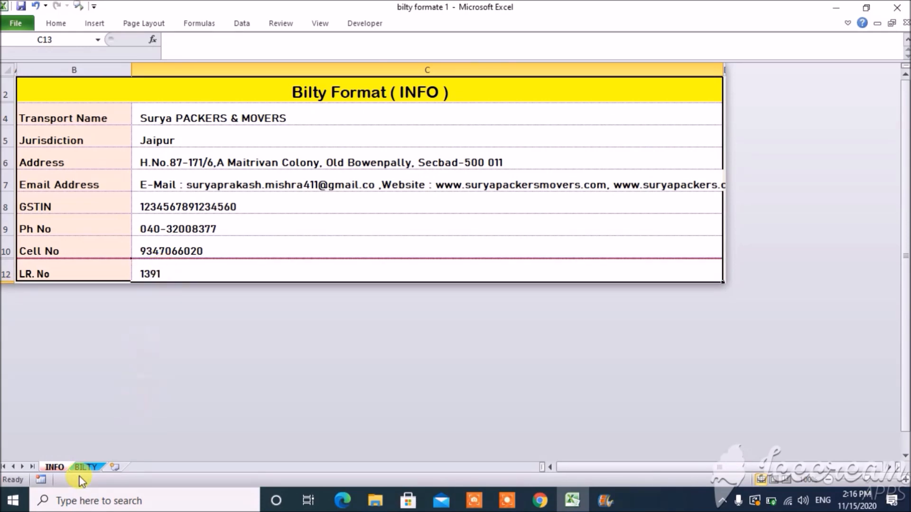
Check the updated details on the BILTY sheet and on every page of its print preview.
left_click(90, 465)
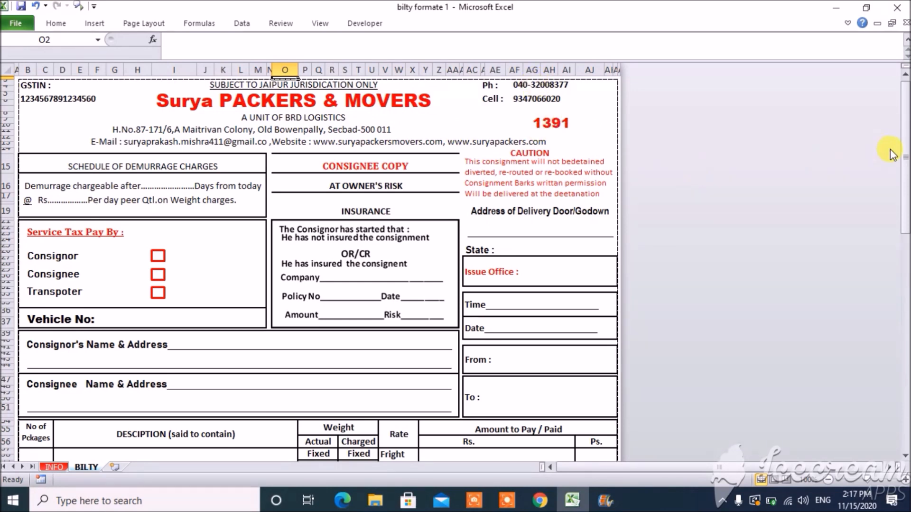
left_click_drag(905, 158, 905, 80)
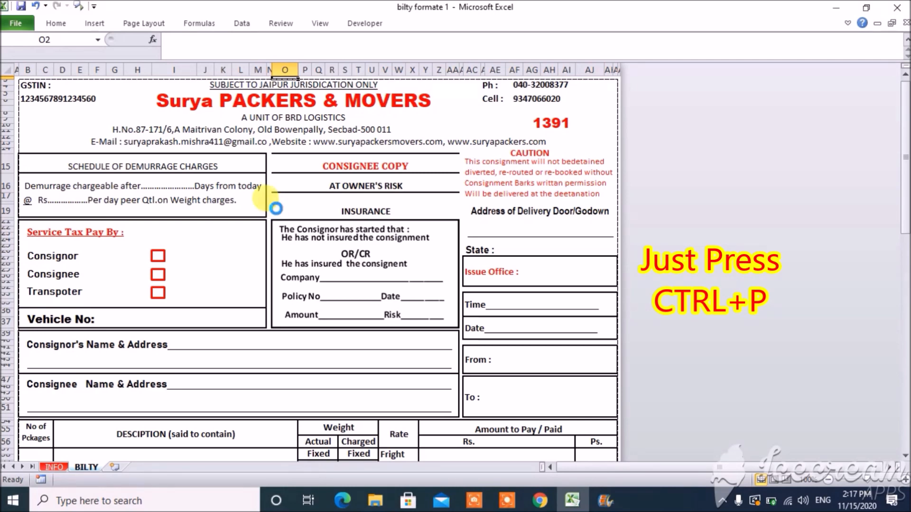
key("ctrl+p")
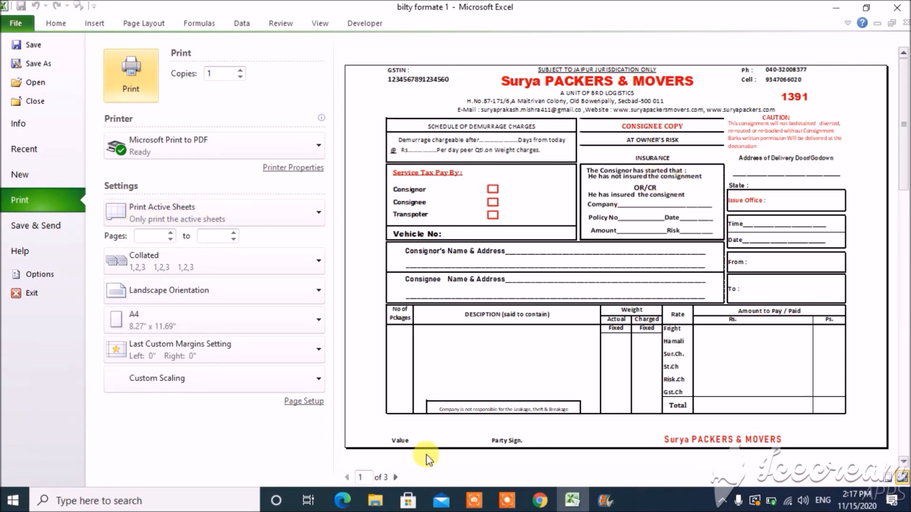
left_click(393, 477)
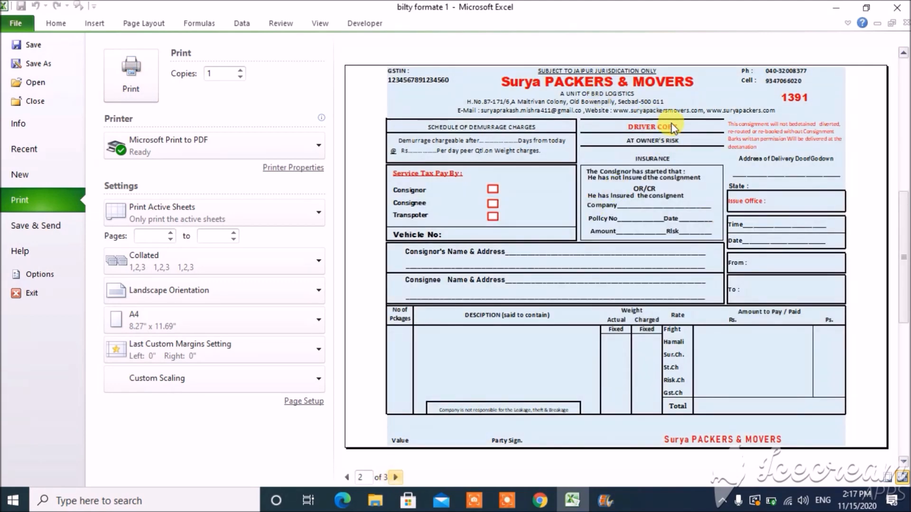
left_click(394, 477)
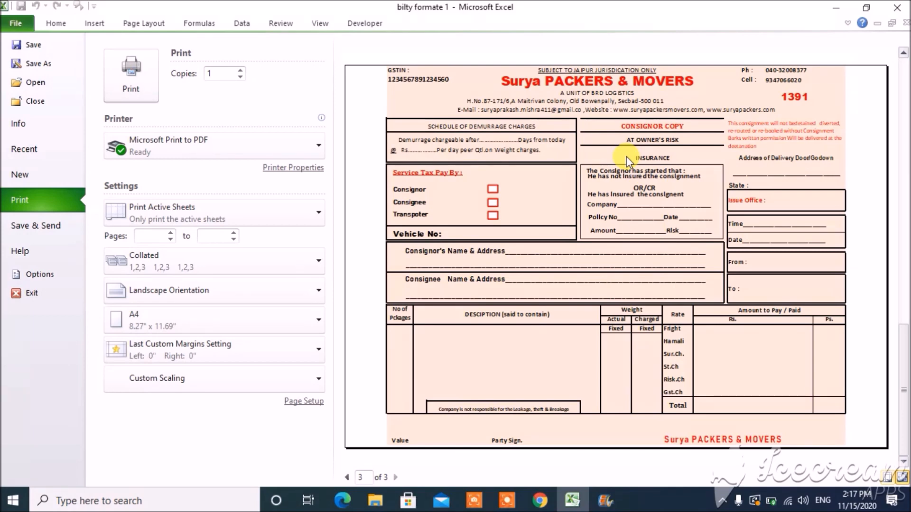
key("Escape")
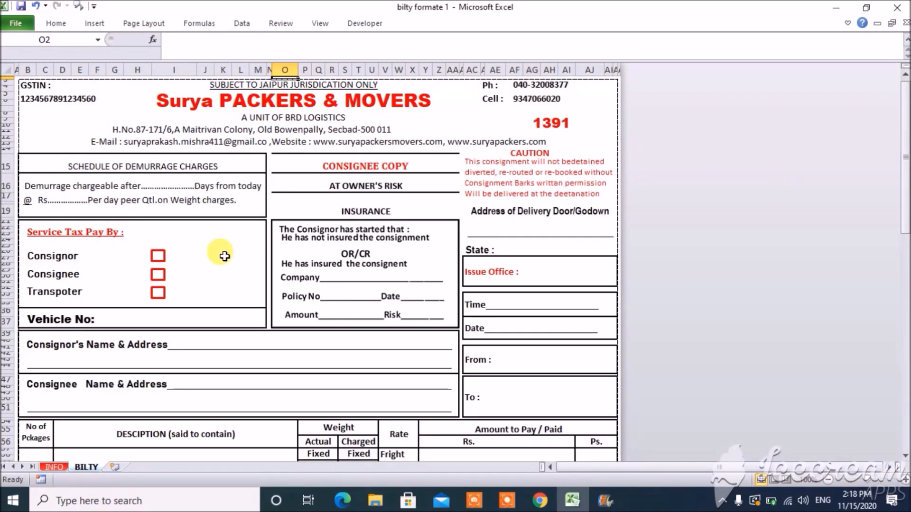
Review the transport name and LR. No entries on the INFO sheet, then check the BILTY sheet's print preview again.
left_click(54, 467)
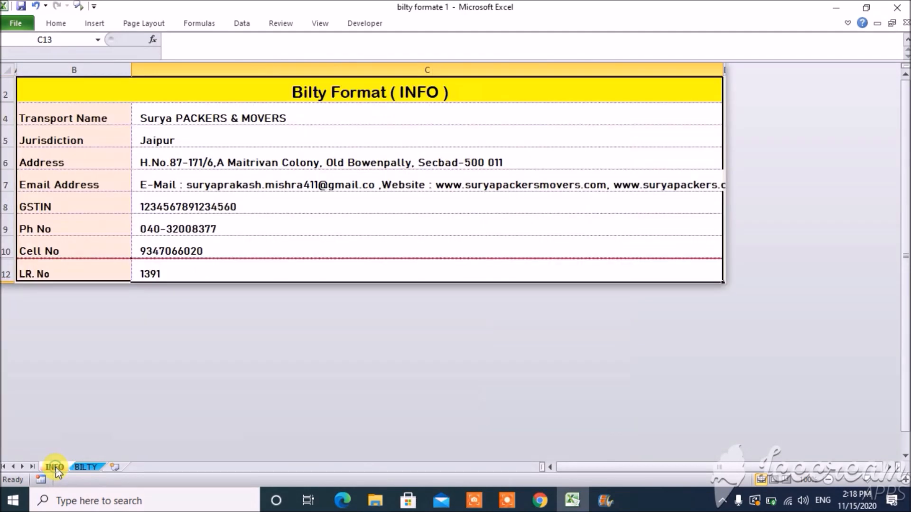
left_click(159, 117)
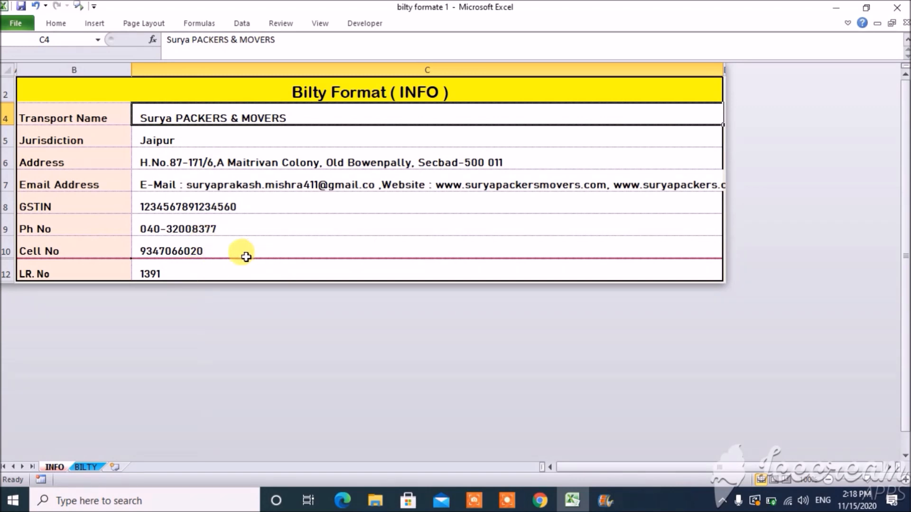
left_click(176, 272)
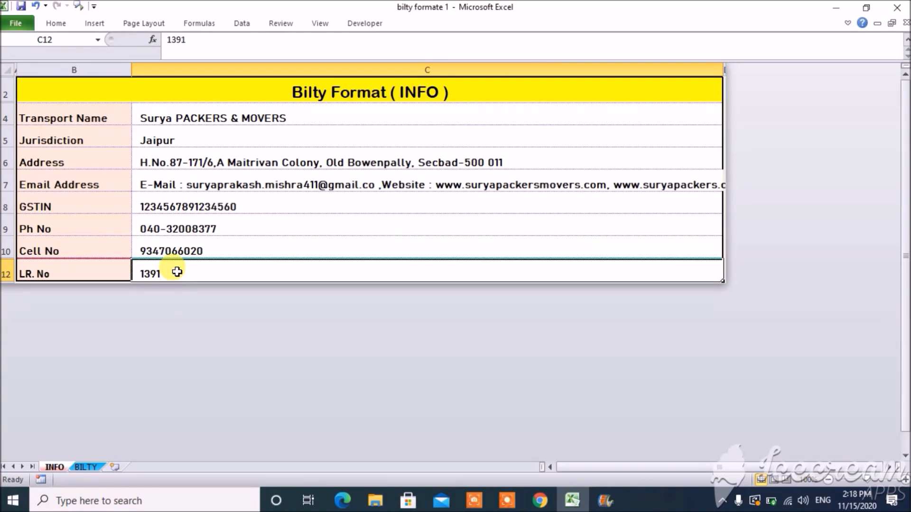
left_click(84, 466)
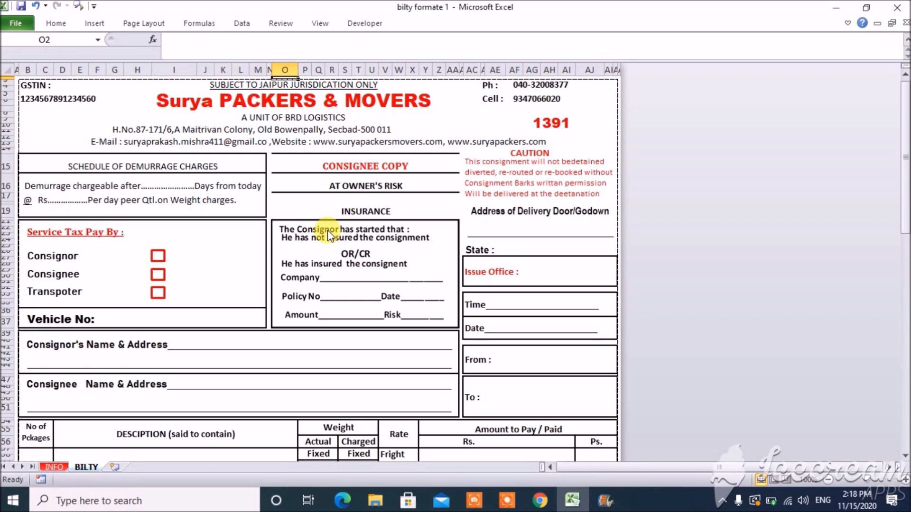
key("ctrl+p")
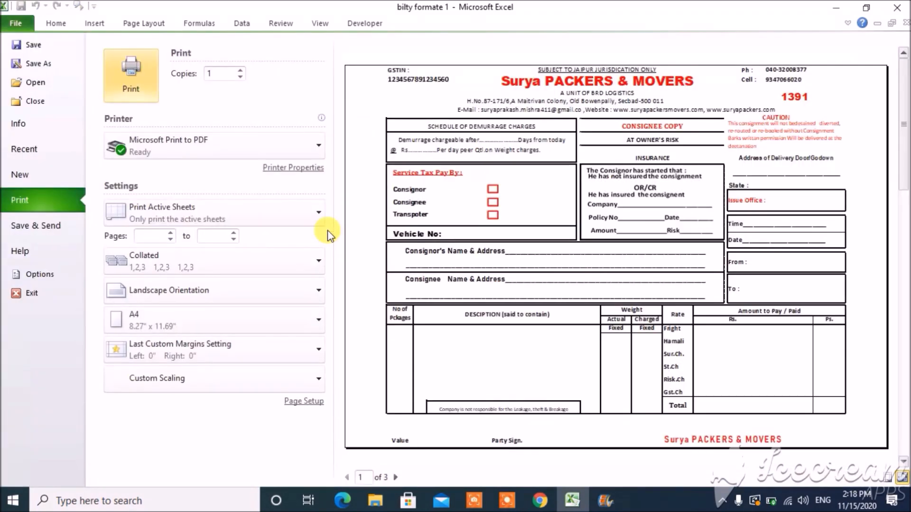
key("Escape")
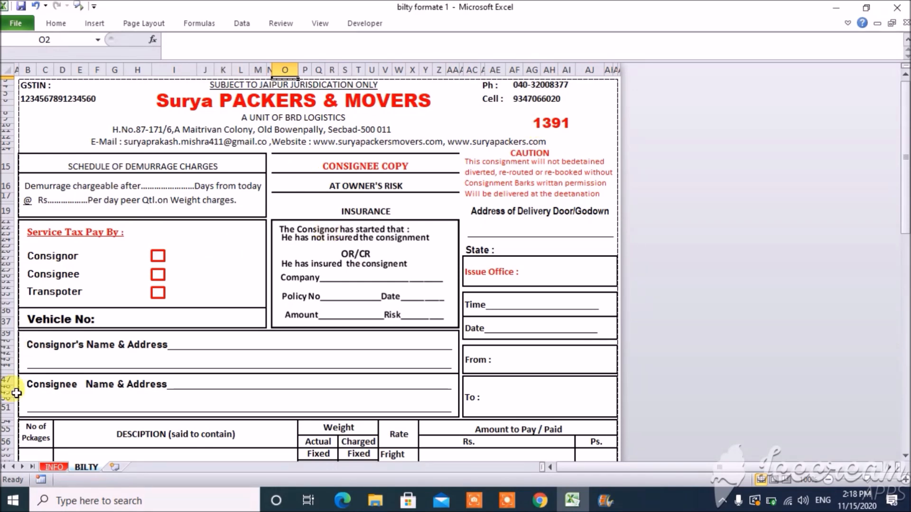
Cycle through the editable cells of the INFO sheet, starting from the transport name entry.
left_click(54, 466)
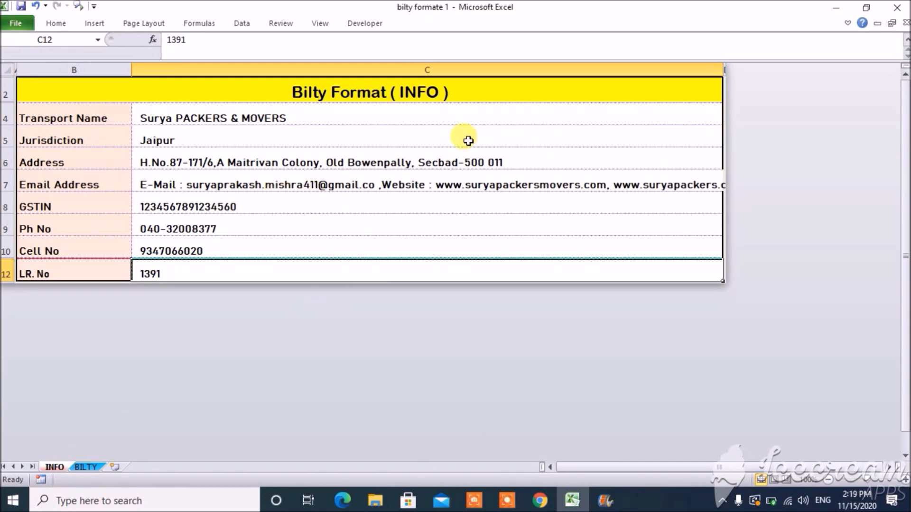
left_click(188, 122)
key("Tab")
key("Tab")
key("Tab")
key("Tab")
key("Tab")
key("Tab")
key("Tab")
key("Tab")
key("Tab")
key("Tab")
key("Tab")
key("Tab")
key("Tab")
key("Tab")
key("Tab")
key("Tab")
key("Tab")
key("Tab")
key("Tab")
key("Tab")
key("Tab")
key("Tab")
key("Tab")
key("Tab")
key("Tab")
key("Tab")
key("Tab")
key("Tab")
key("Tab")
key("Tab")
key("Tab")
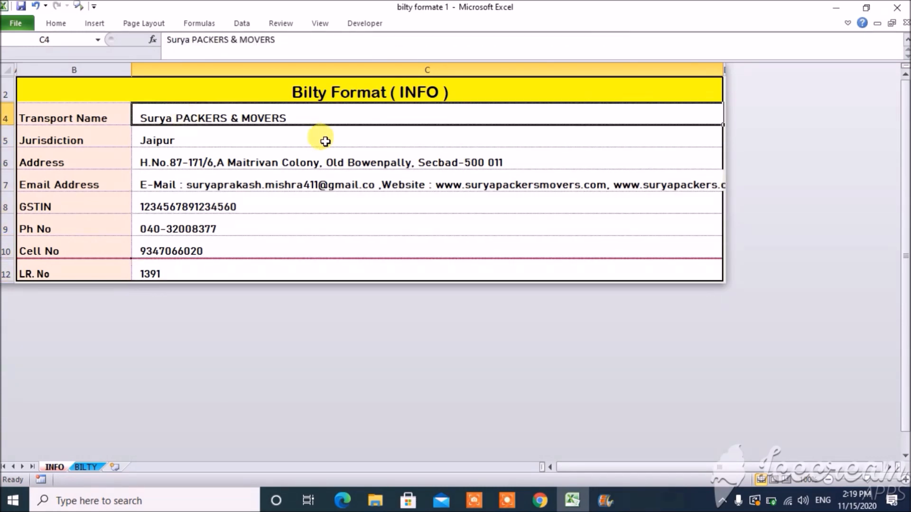
Try to edit the Transport Name label cell on the INFO sheet.
left_click(91, 119)
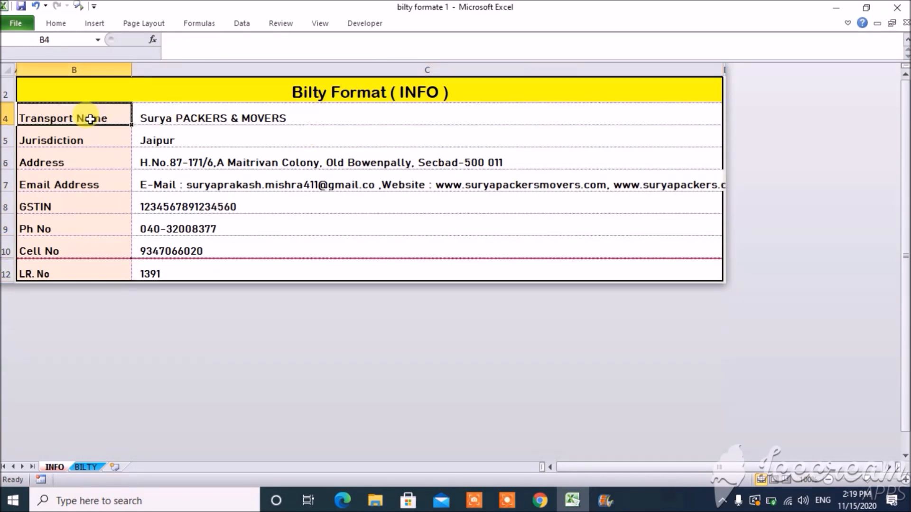
double_click(90, 119)
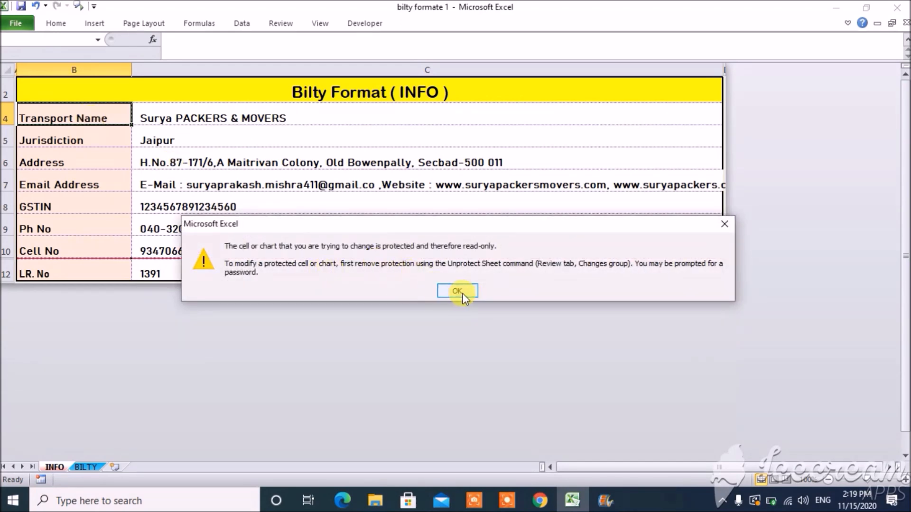
left_click(458, 291)
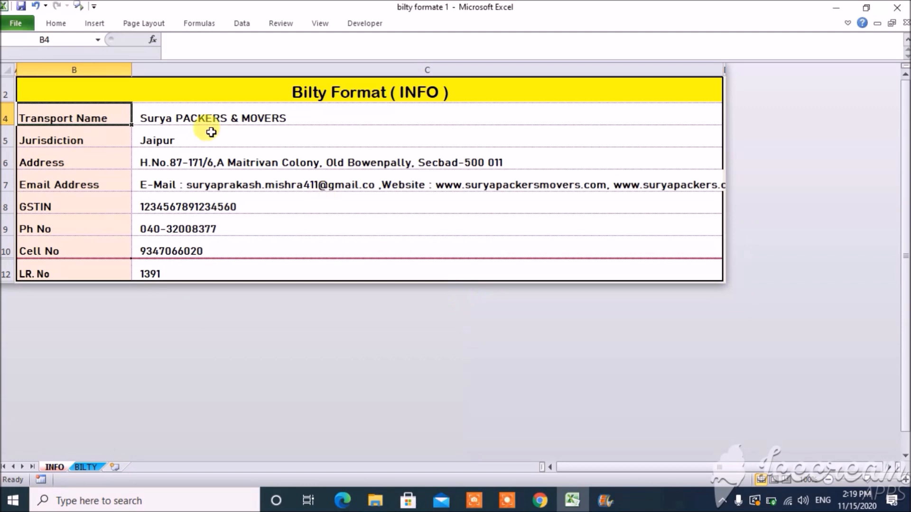
Step through the INFO sheet's editable entries from the transport name onward, then look over the consignee copy on the BILTY sheet.
left_click(230, 119)
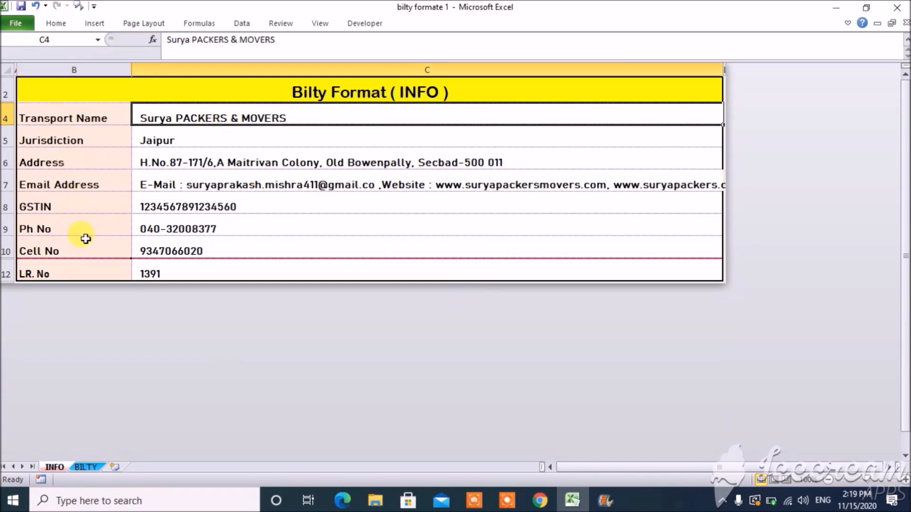
key("Tab")
key("Tab")
key("Tab")
key("Tab")
key("Tab")
key("Tab")
key("Tab")
key("Tab")
key("Tab")
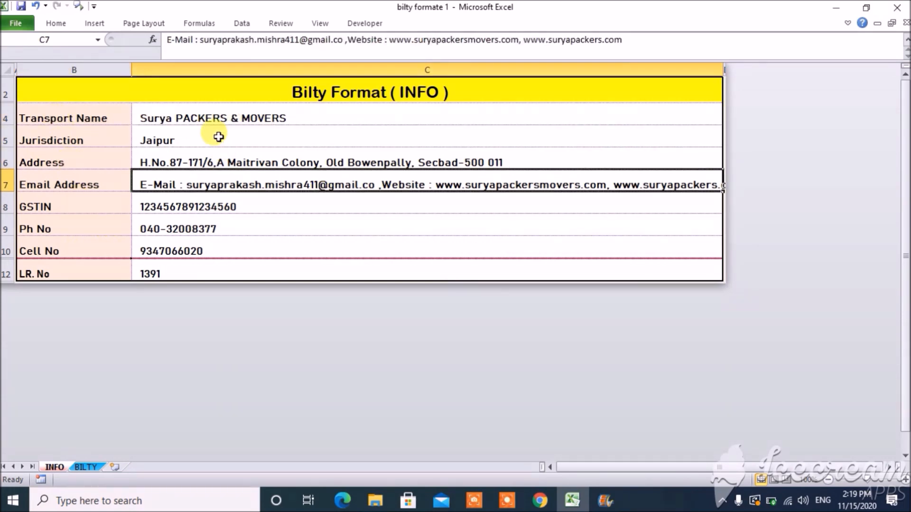
key("Tab")
key("Tab")
key("Tab")
key("Tab")
key("Tab")
key("Tab")
key("Tab")
key("Tab")
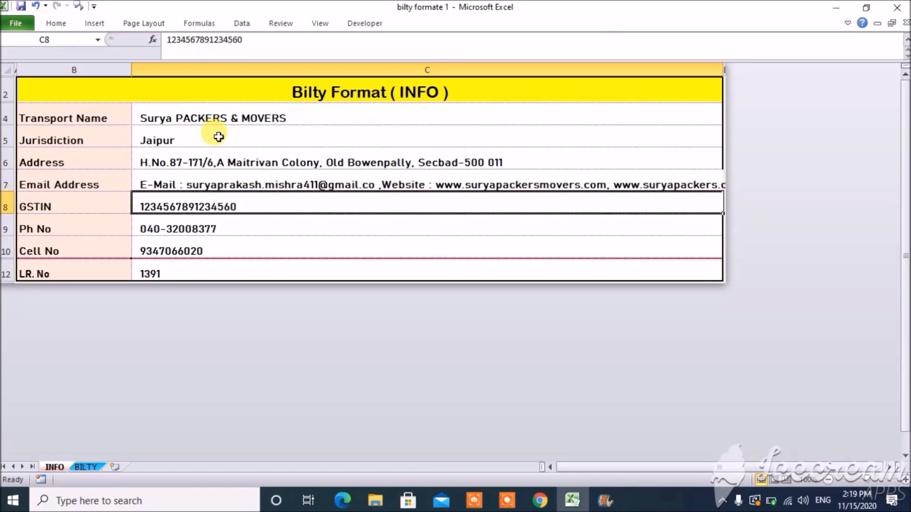
key("Tab")
key("Tab")
key("Tab")
key("Tab")
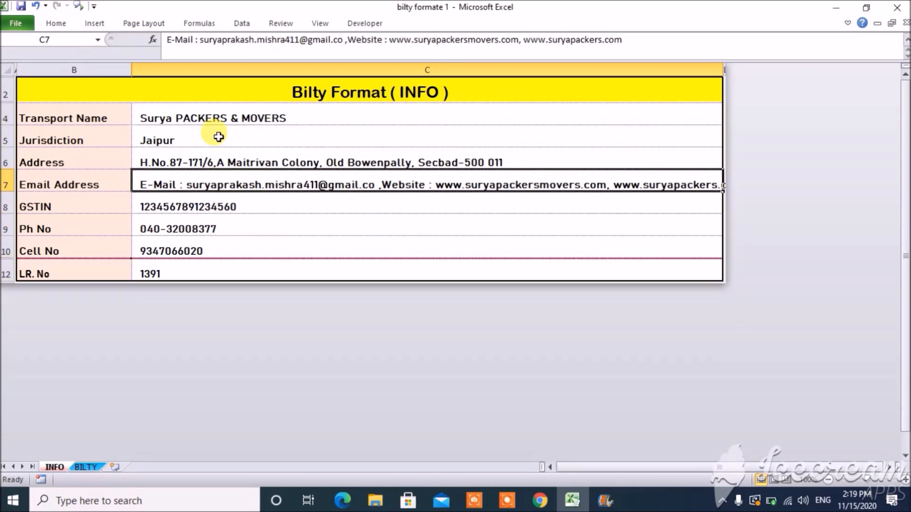
left_click(87, 467)
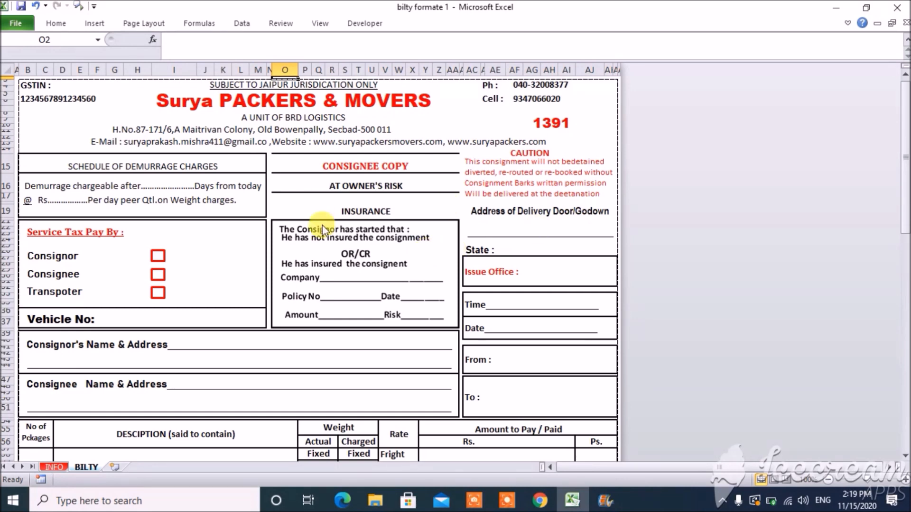
Change the transport name on the INFO sheet to INDIAN PACKERS & MOVERS.
left_click(55, 467)
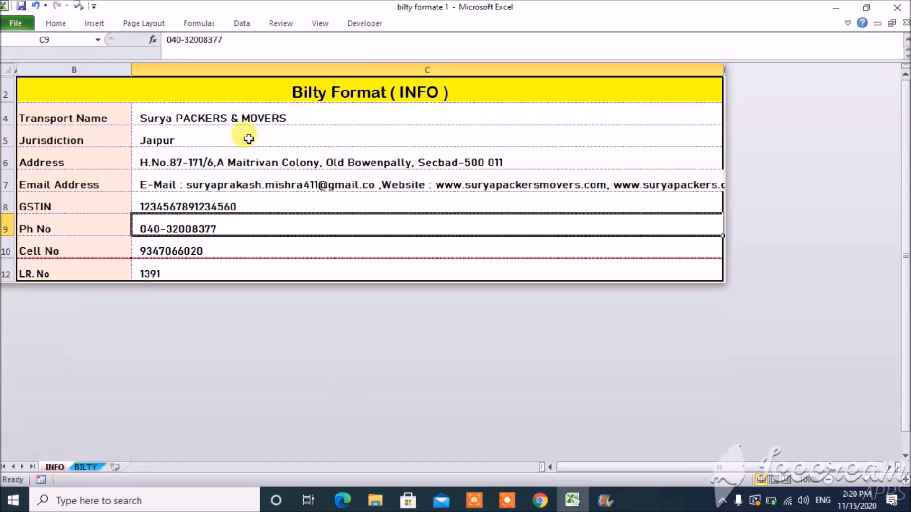
left_click(172, 117)
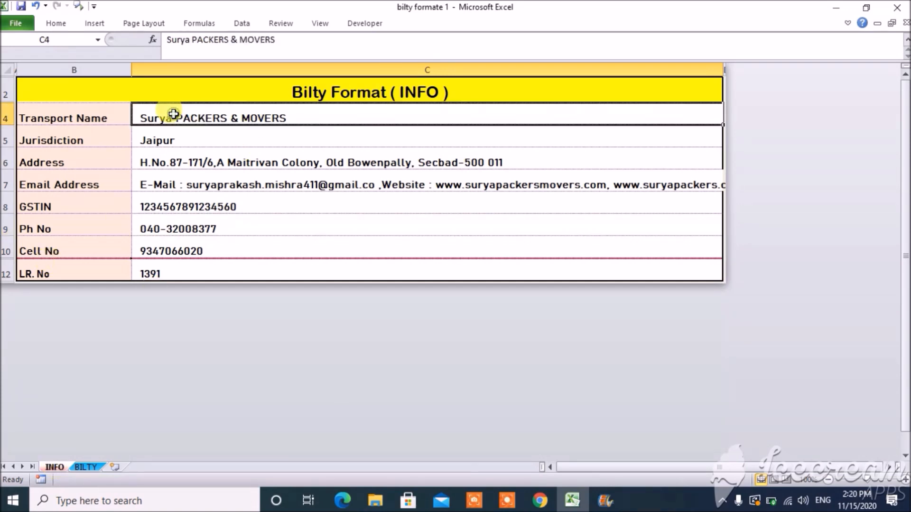
left_click(191, 41)
key("BackSpace")
key("BackSpace")
key("BackSpace")
key("BackSpace")
key("BackSpace")
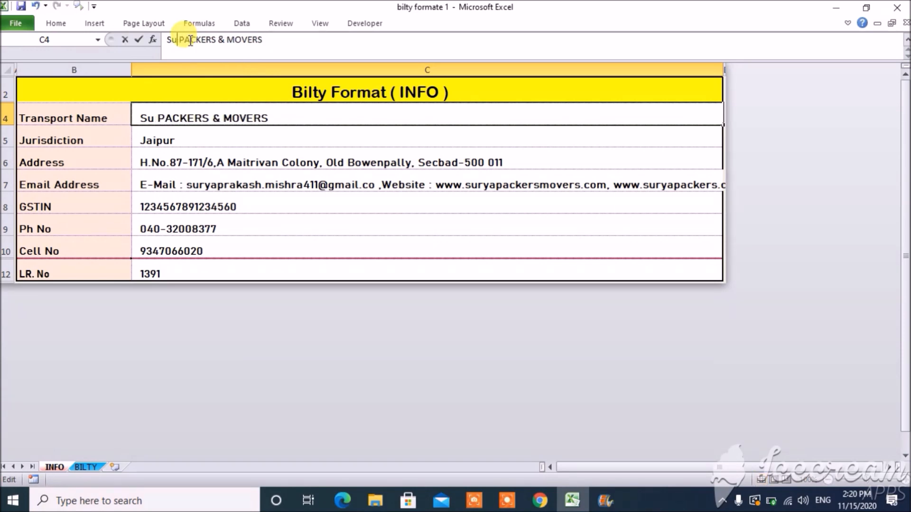
type("In")
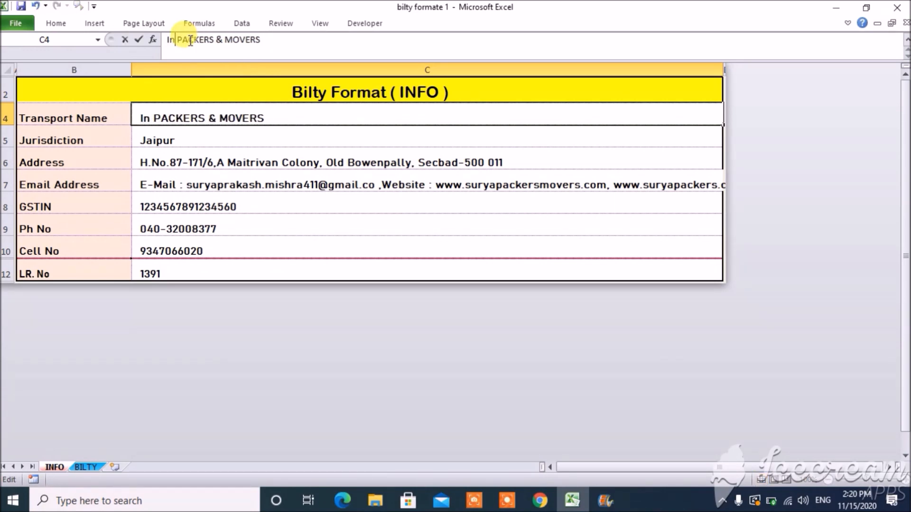
key("BackSpace")
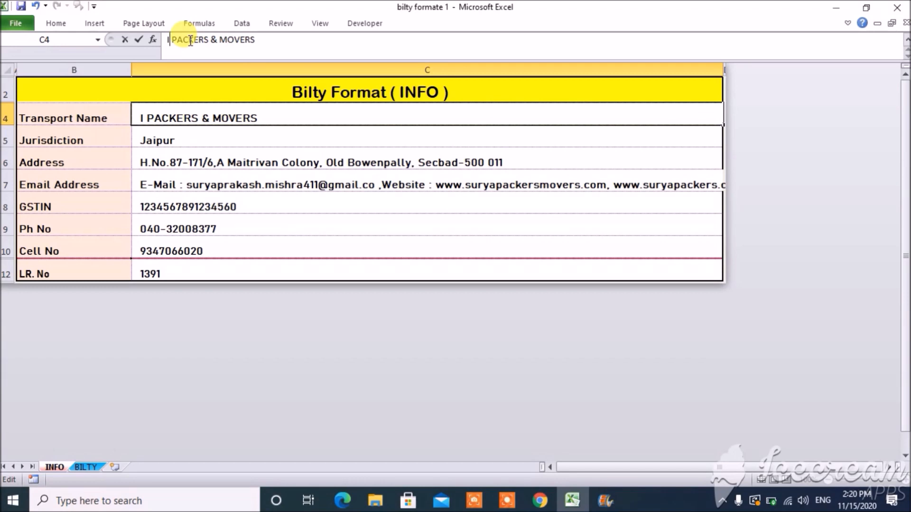
type("NDIAN")
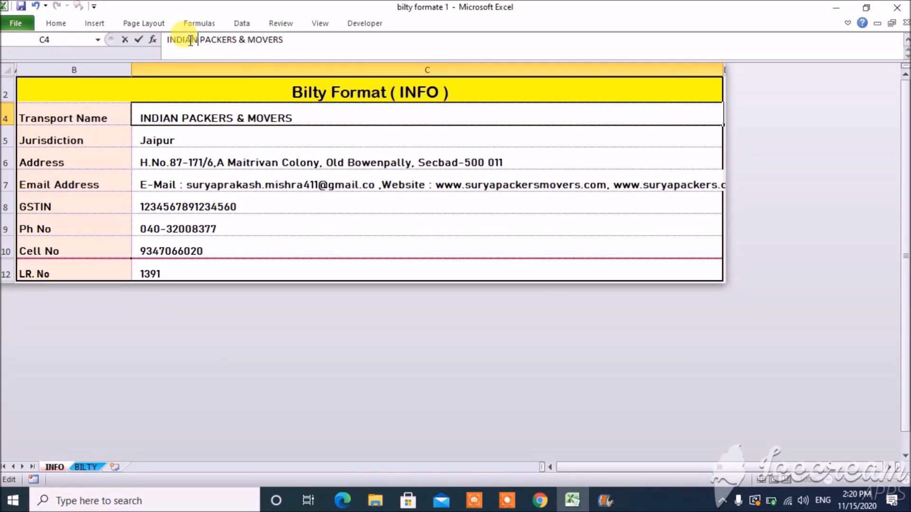
Set the jurisdiction to MUMBAI and the LR. No to 1390 on the INFO sheet.
left_click(171, 140)
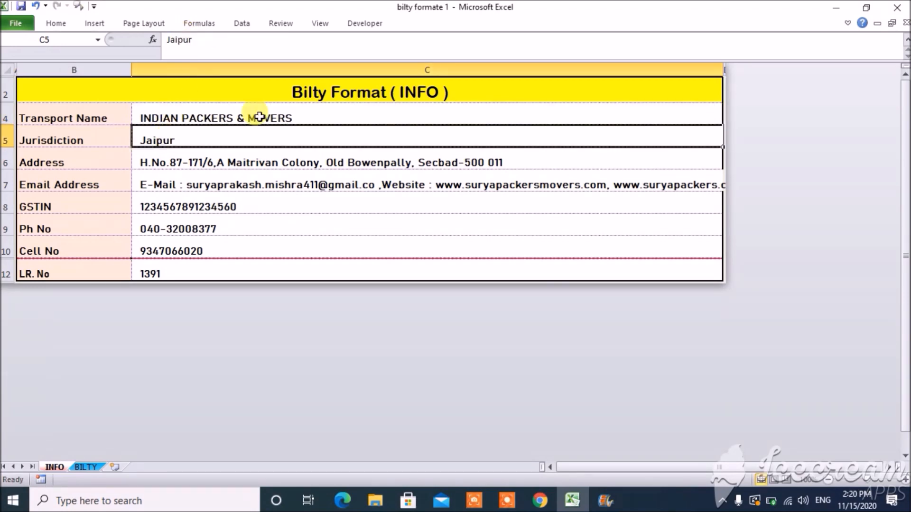
type("MUMBAI")
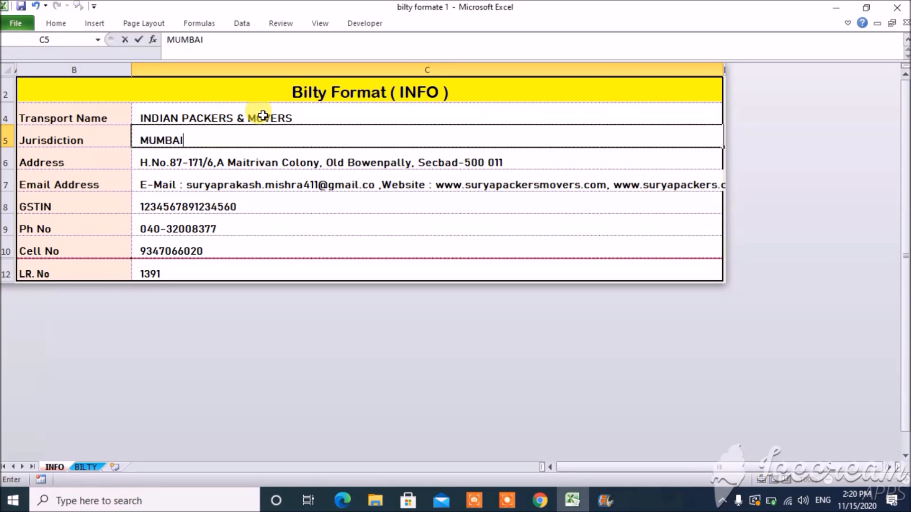
left_click(171, 270)
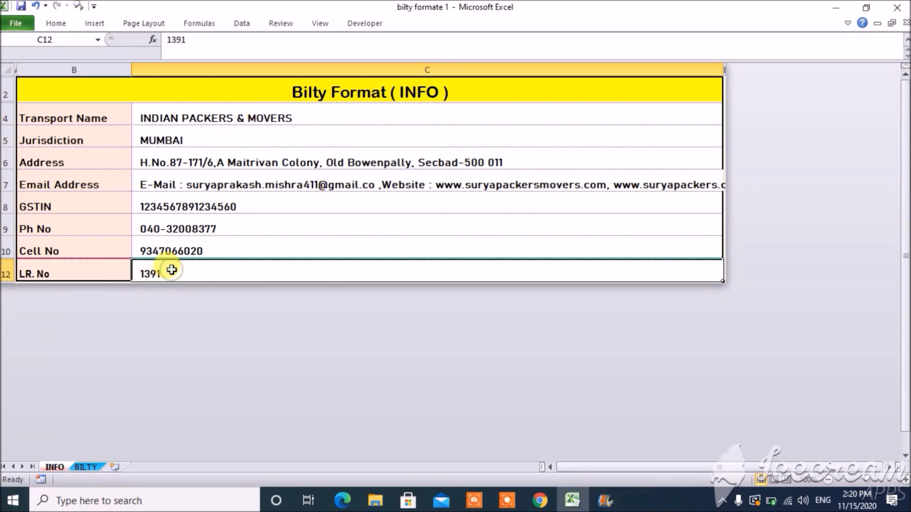
type("1")
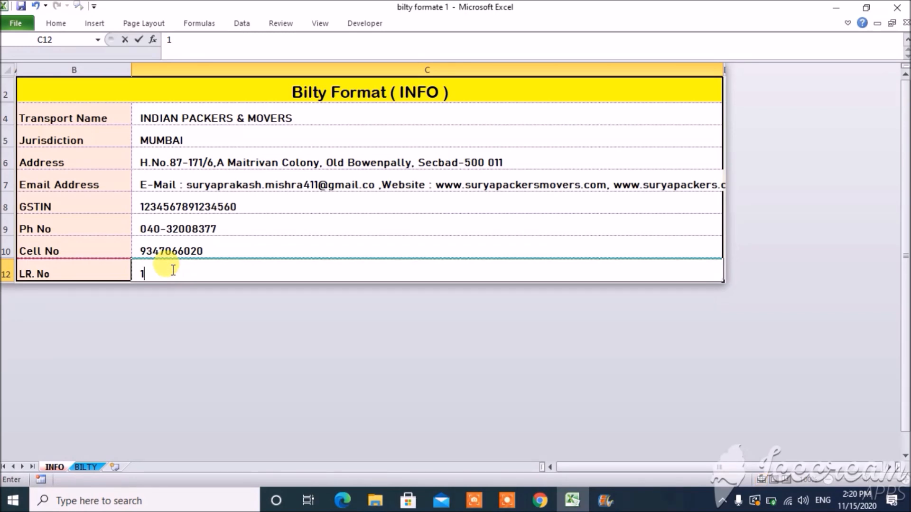
key("Return")
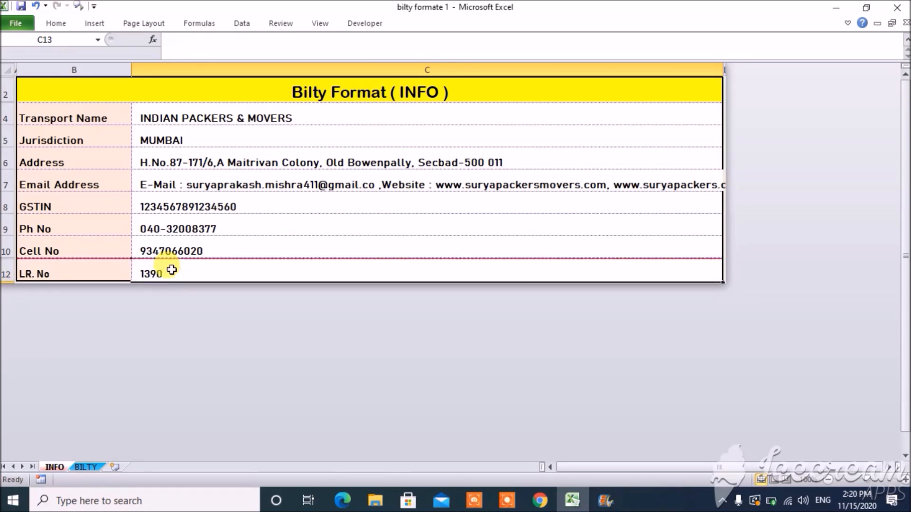